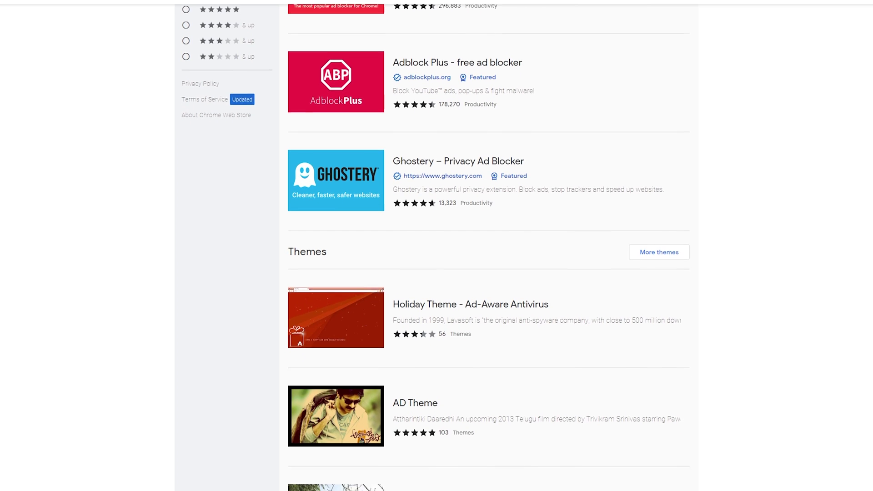
Scroll through the ad-blocker search results in the Chrome Web Store
scroll(436, 245, down, 2)
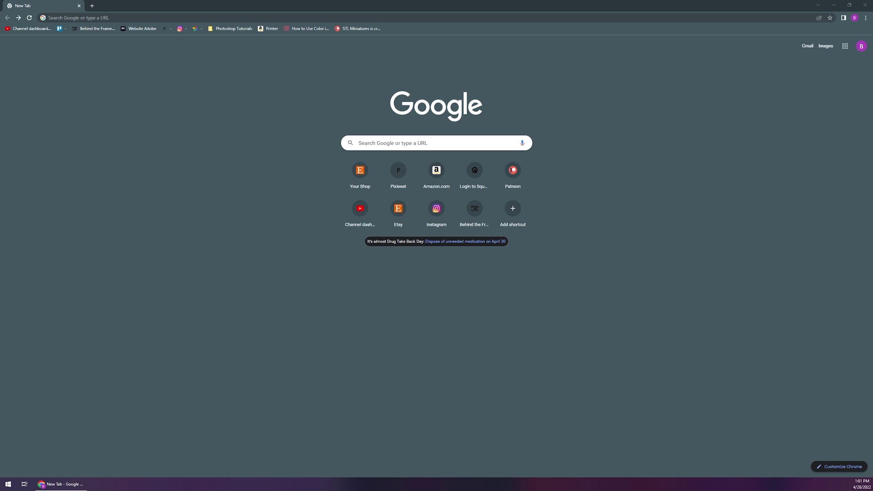
Search Google for The Weather Channel and open its weather.com website
click(784, 391)
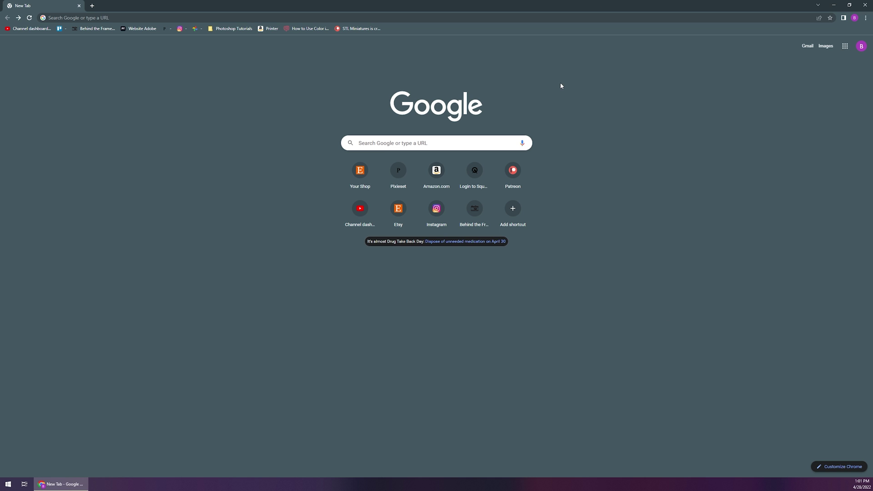
click(366, 18)
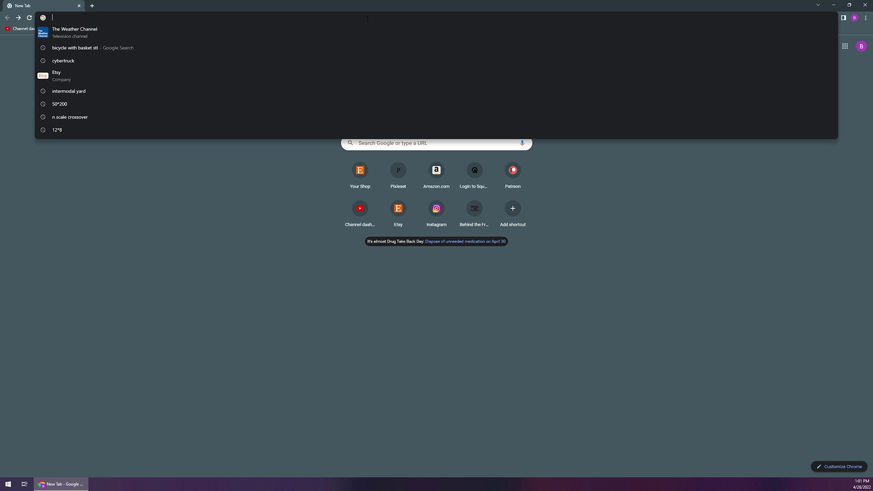
click(95, 36)
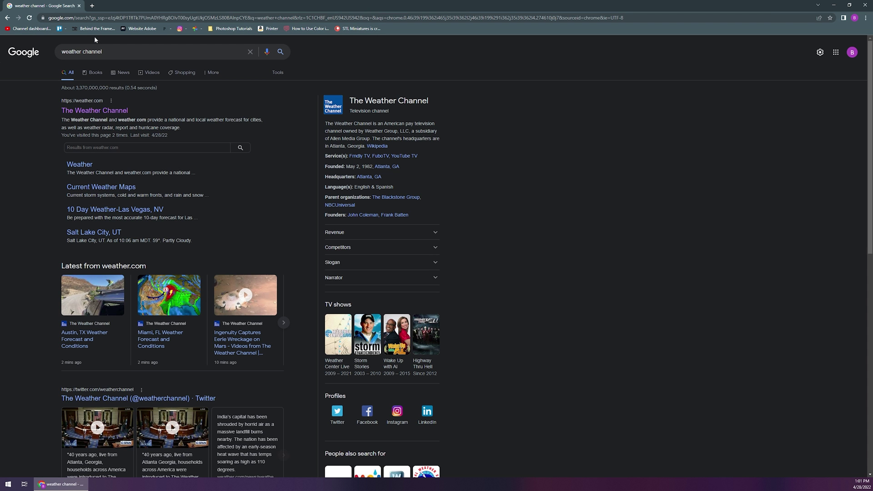
click(94, 112)
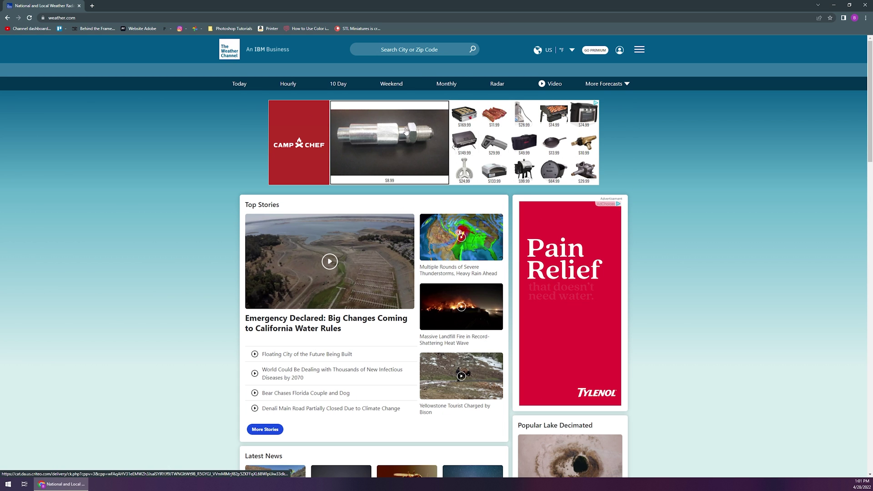
Scroll the weather.com home page past its Top Stories and display ads, then start a new tab
scroll(619, 276, down, 5)
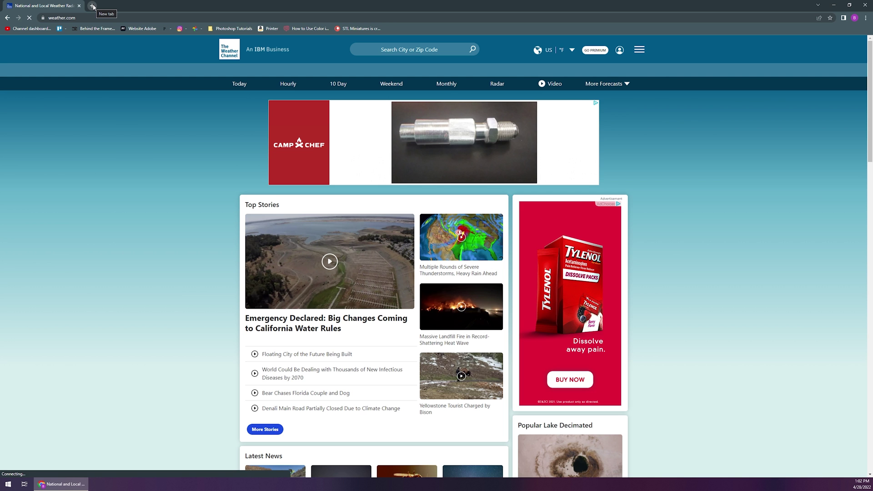
click(92, 6)
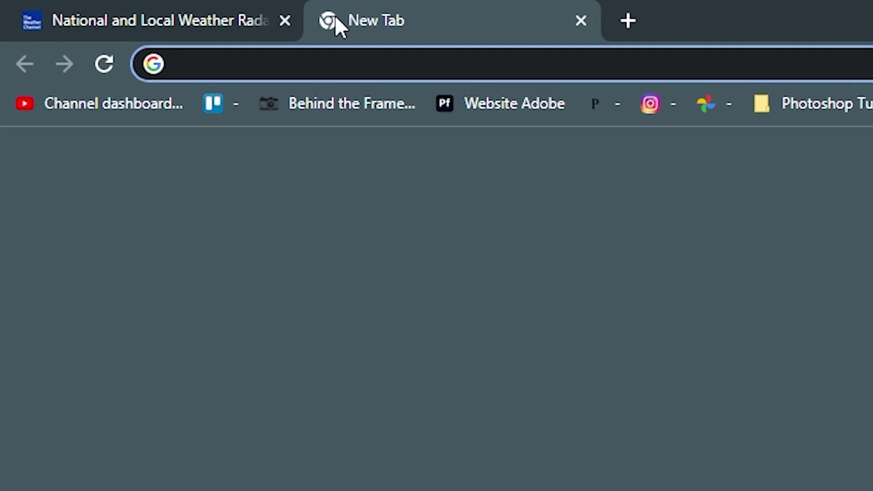
Search Google for 'chrome web store' and open the Chrome Web Store extensions page
text(chrome web)
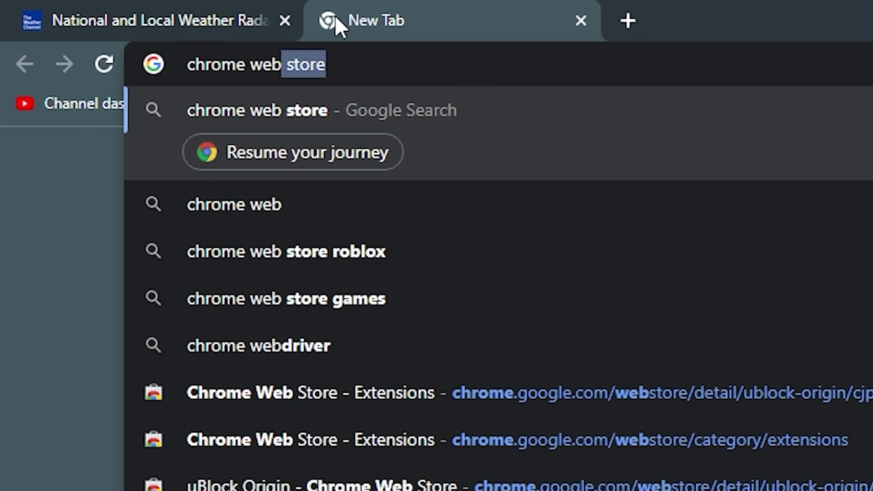
key(Return)
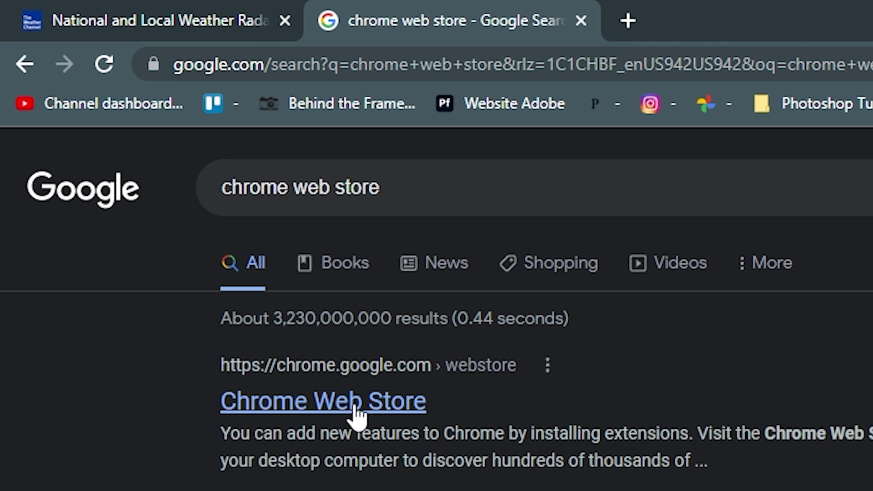
click(375, 402)
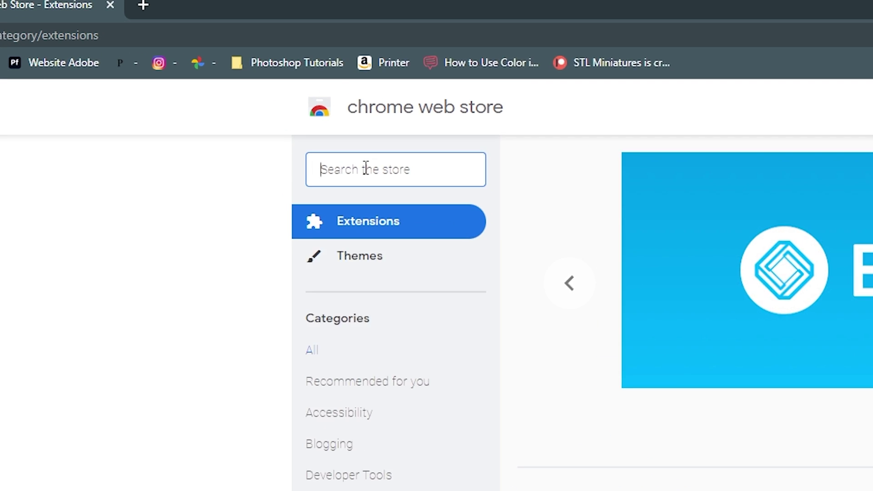
Search the store for 'ublock origin' and open the uBlock Origin detail page
text(ublock)
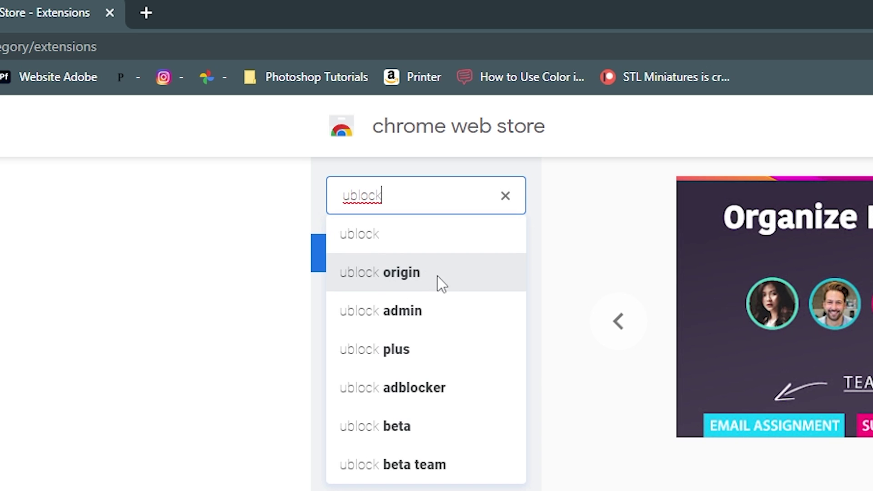
click(379, 281)
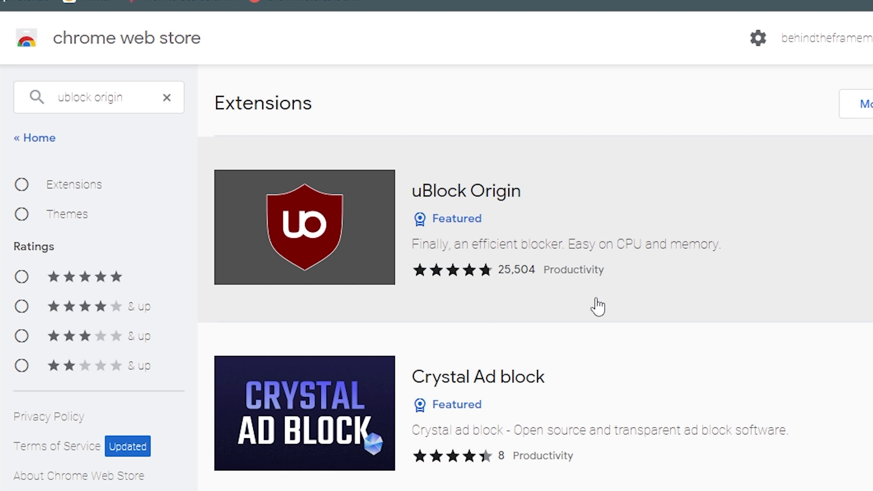
click(520, 253)
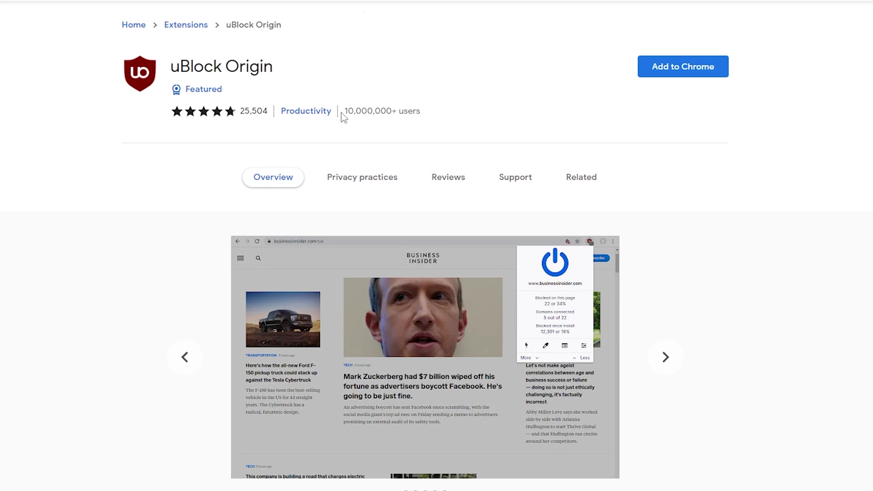
Highlight the 25,504 ratings and 10,000,000+ users details, then begin adding uBlock Origin to Chrome
drag(341, 113, 448, 121)
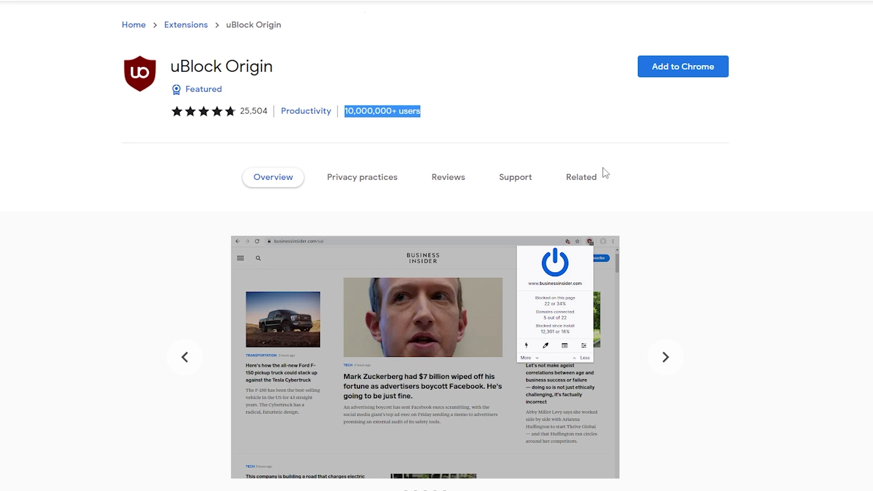
drag(149, 107, 420, 119)
click(523, 125)
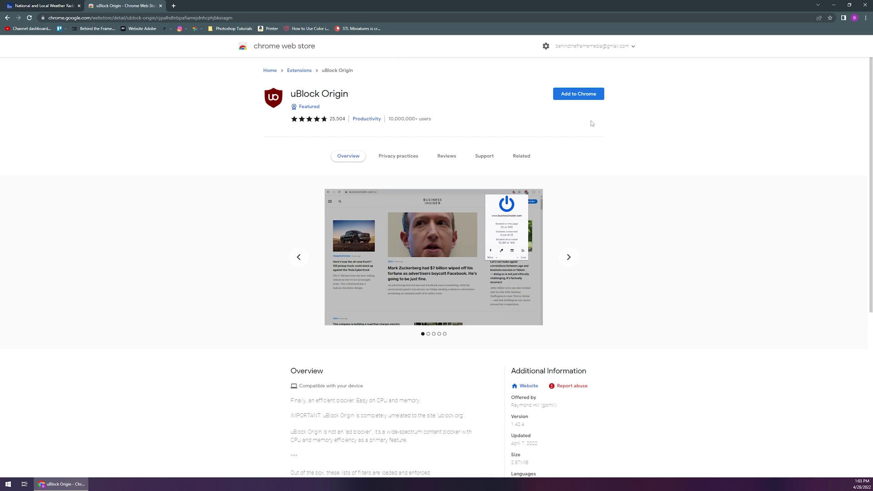
click(580, 100)
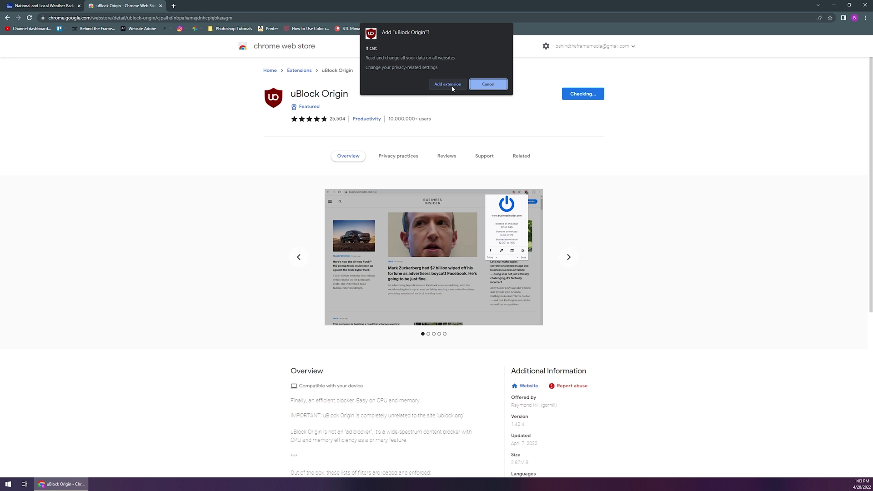
Confirm adding the uBlock Origin extension to Chrome
click(447, 85)
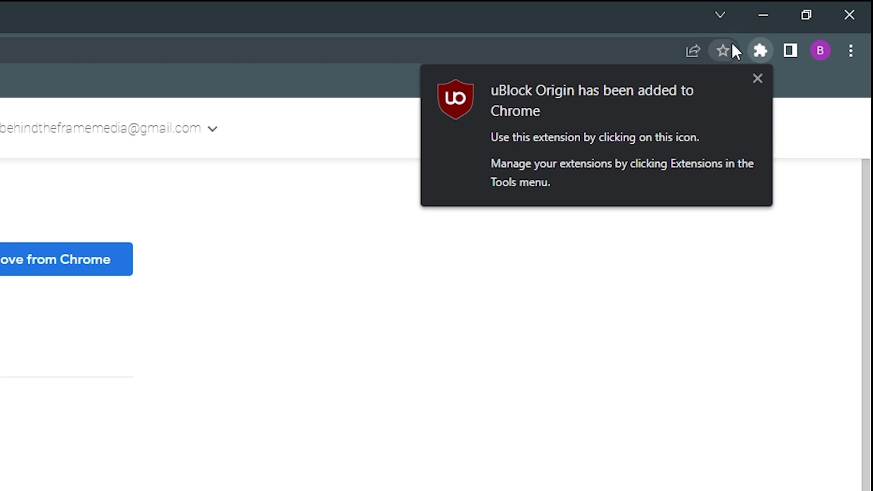
Pin uBlock Origin to the toolbar from the Extensions menu, view its options, and close the menus
click(765, 47)
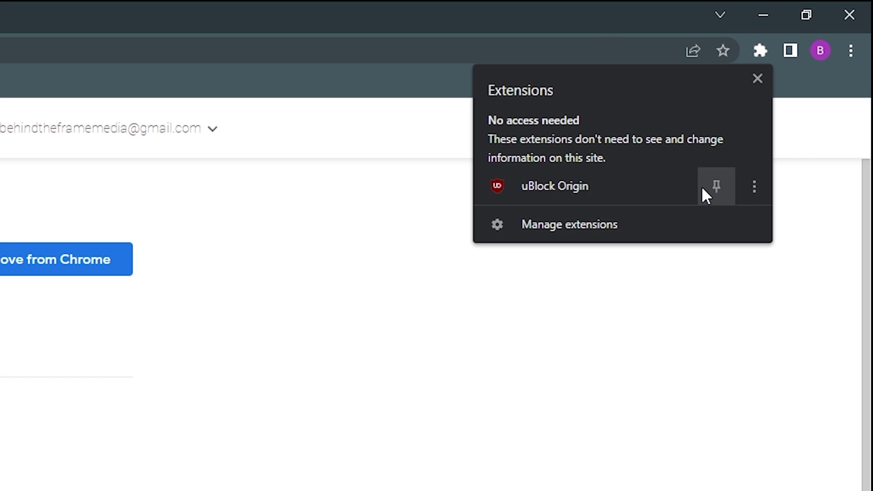
click(716, 188)
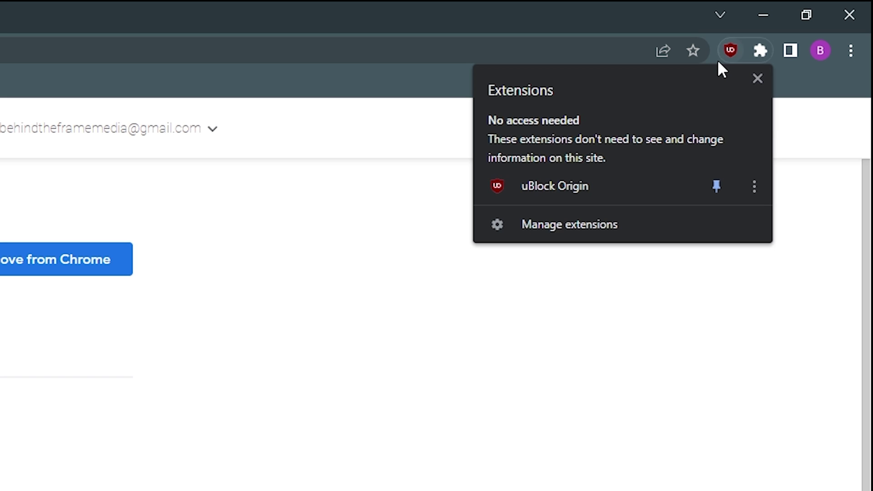
click(754, 187)
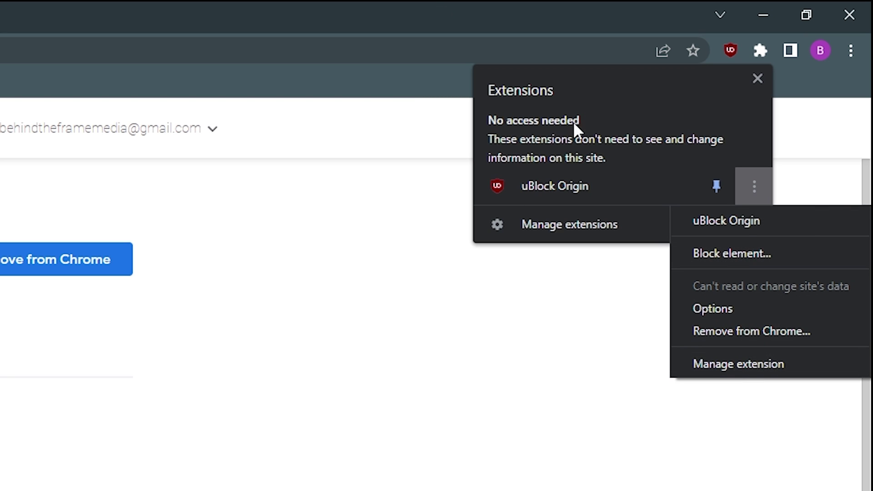
click(509, 403)
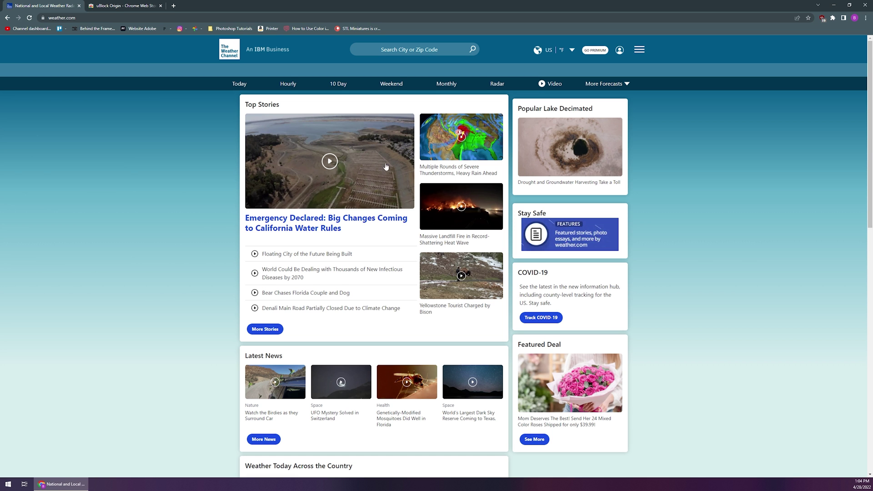
scroll(520, 164, down, 5)
scroll(521, 164, down, 4)
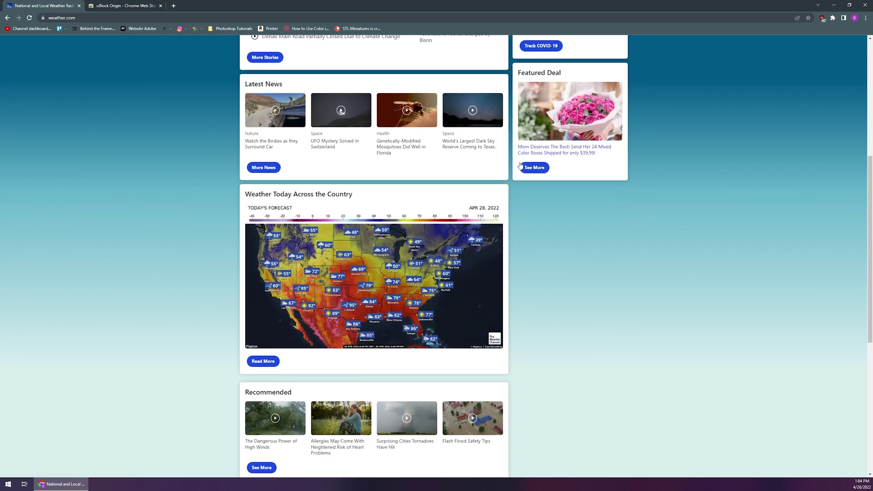
scroll(580, 250, up, 9)
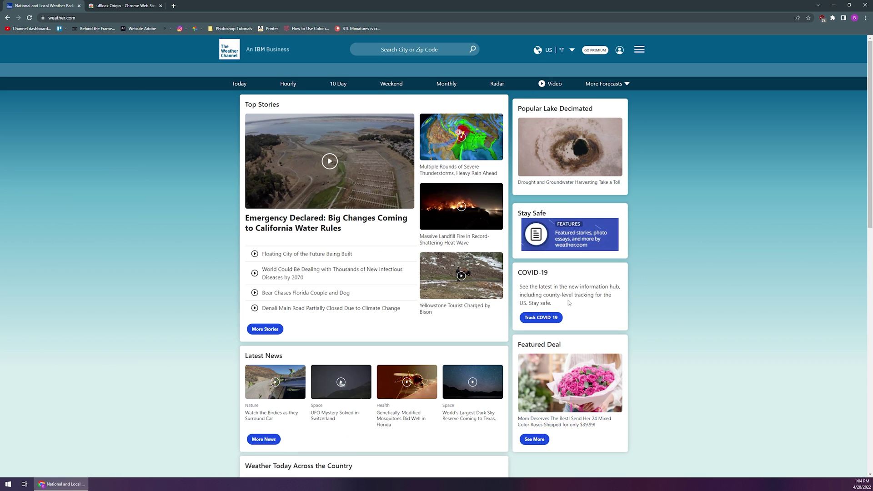
scroll(586, 326, down, 4)
scroll(586, 325, up, 3)
scroll(43, 145, up, 1)
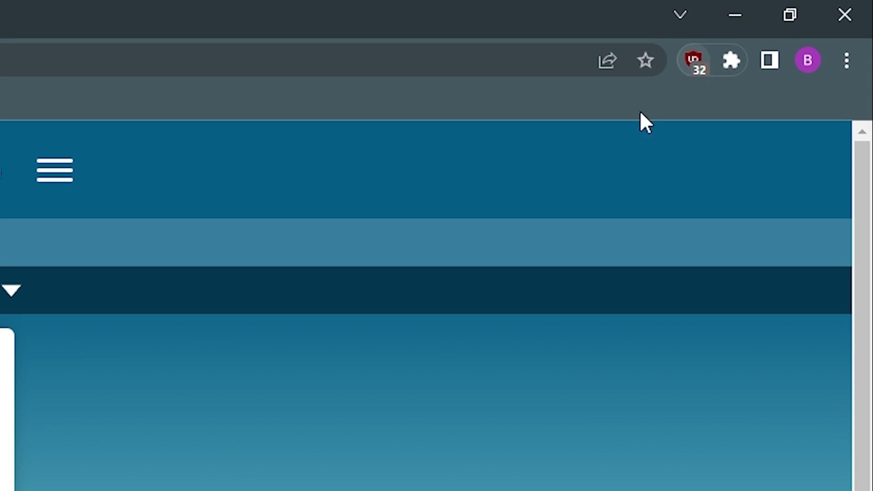
Turn uBlock Origin off for weather.com and reload to see the ads return
click(694, 64)
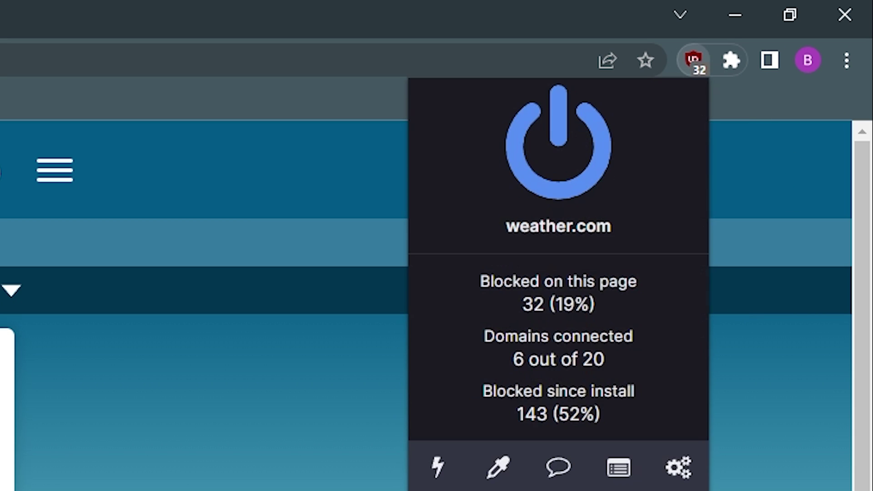
click(567, 205)
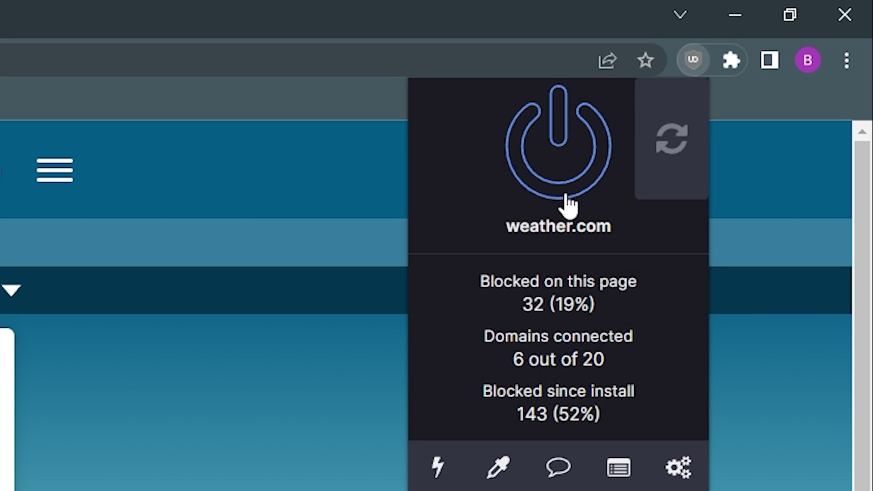
click(679, 142)
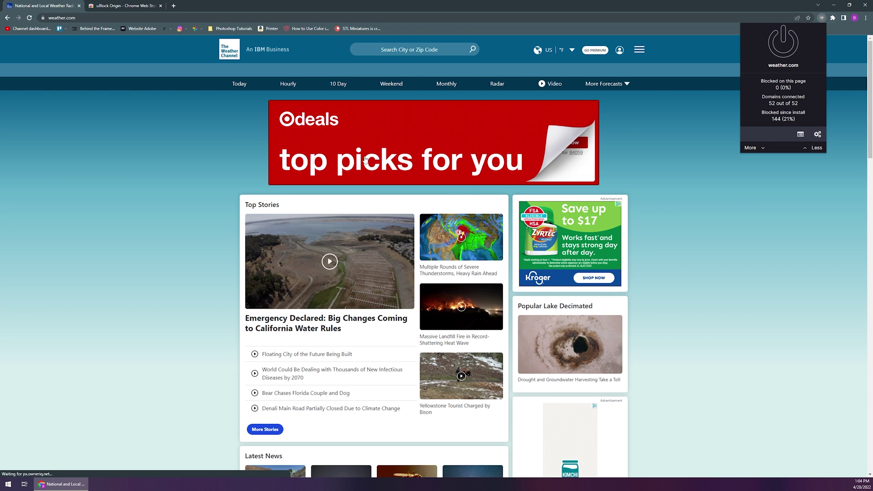
scroll(609, 262, down, 5)
scroll(609, 262, up, 5)
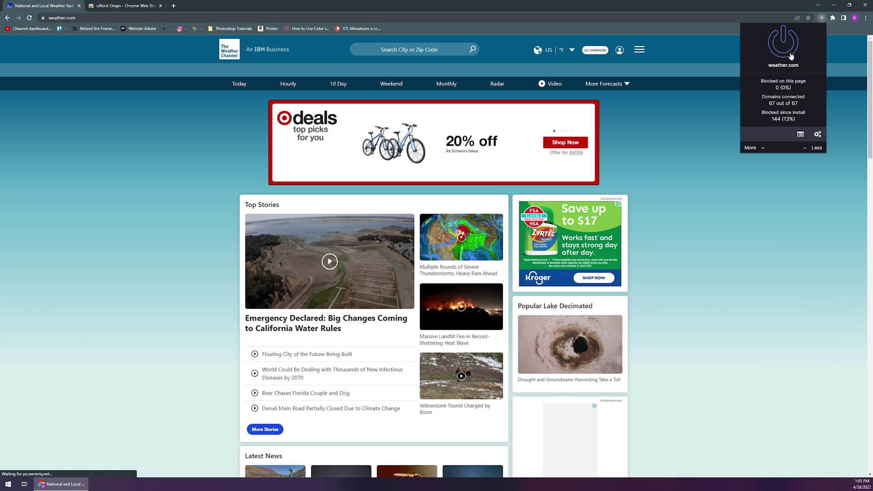
Switch uBlock Origin back on for weather.com and reload the page ad-free
click(789, 55)
click(815, 44)
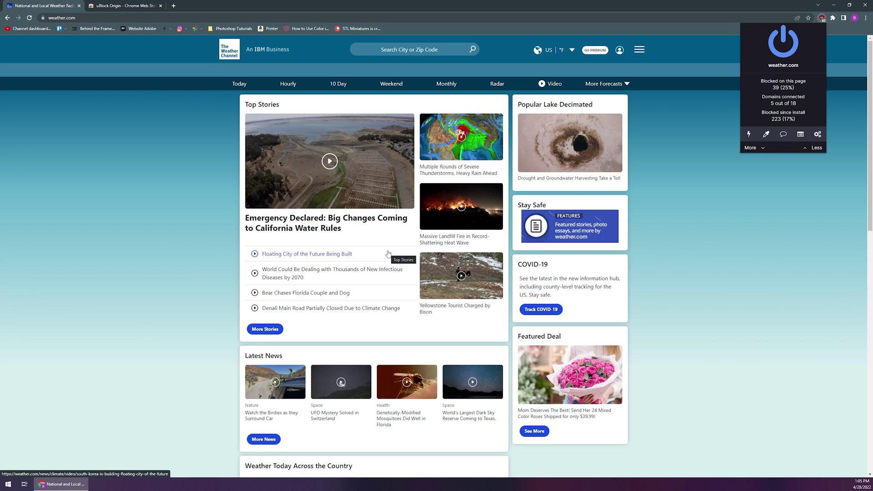
click(818, 176)
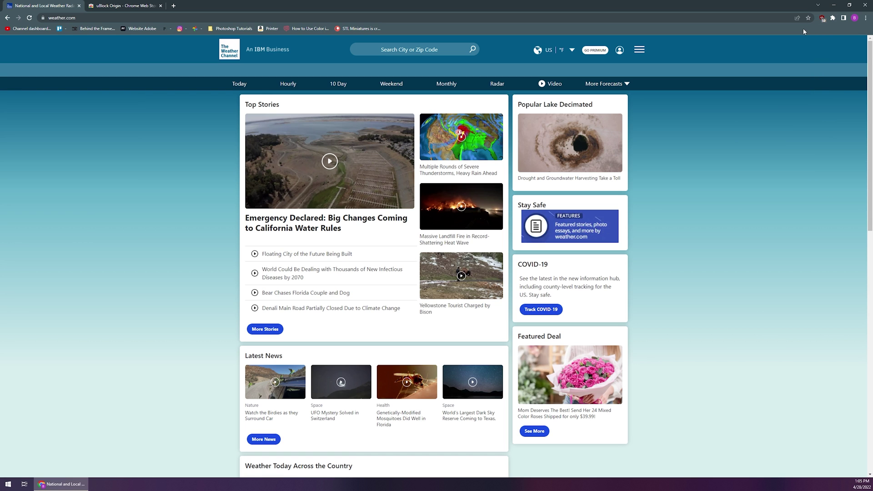